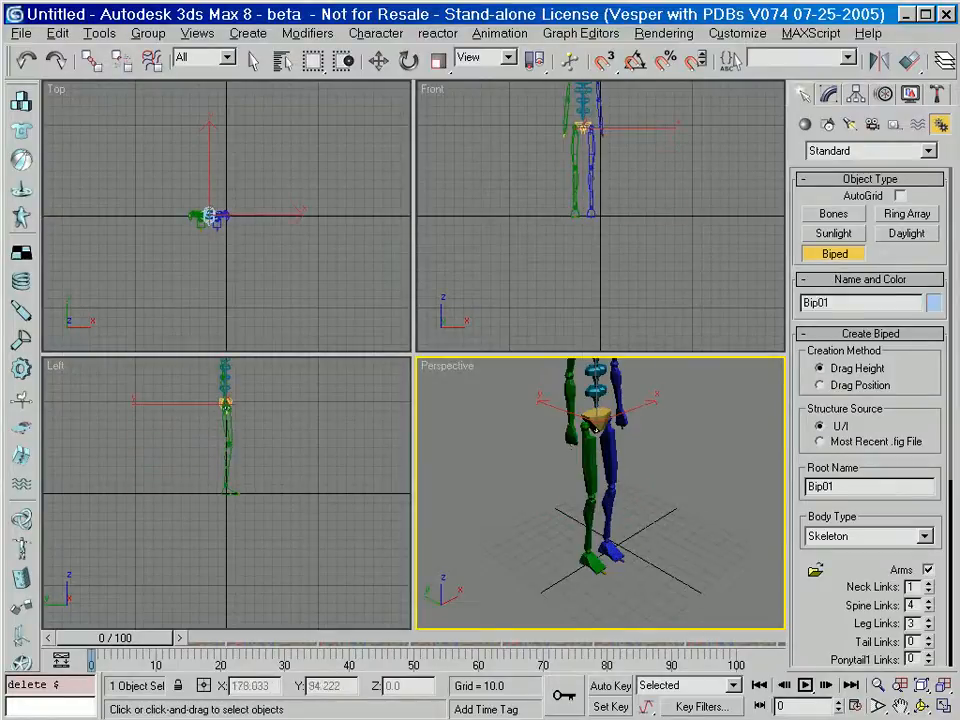
Finish creating the biped, select all its parts and switch their rotation control to Euler.
scroll(650, 450, "down", 5)
right_click(624, 407)
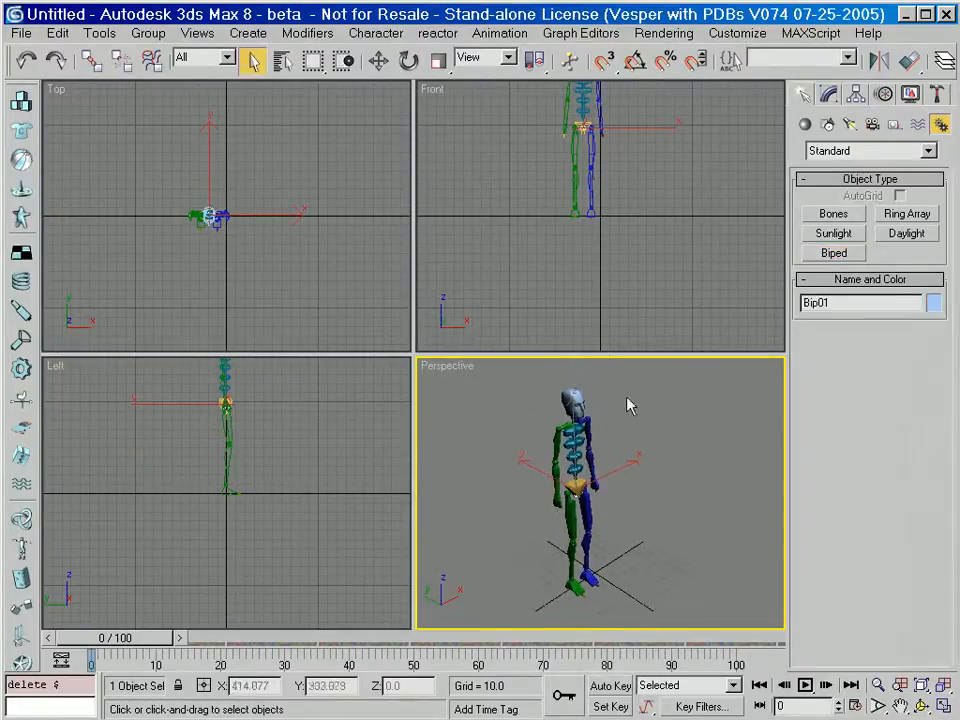
left_click_drag(634, 379, 501, 617)
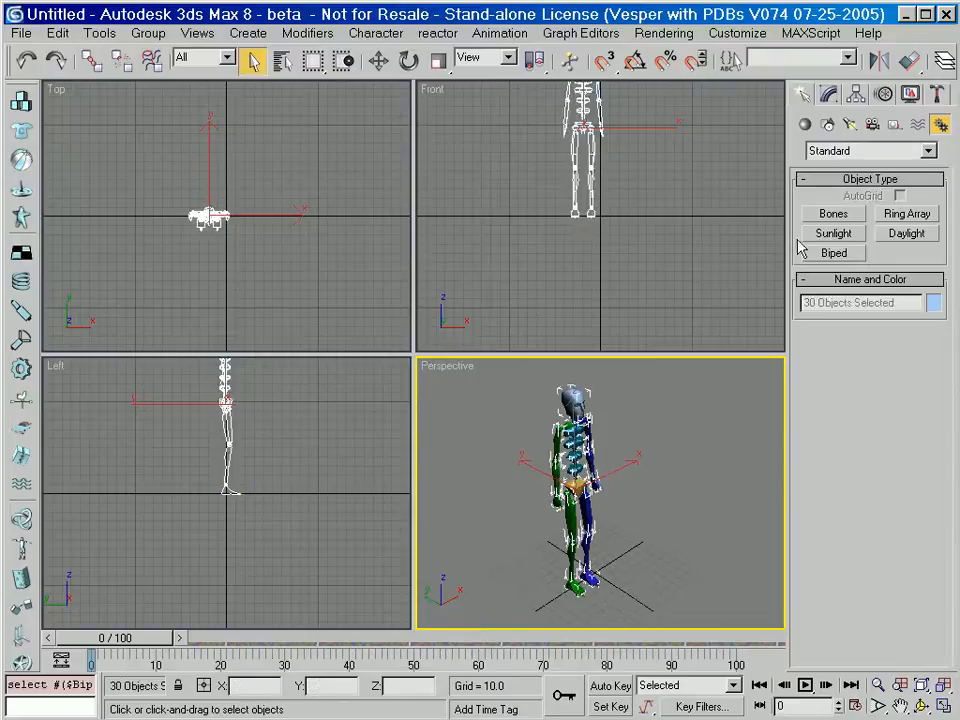
left_click(886, 94)
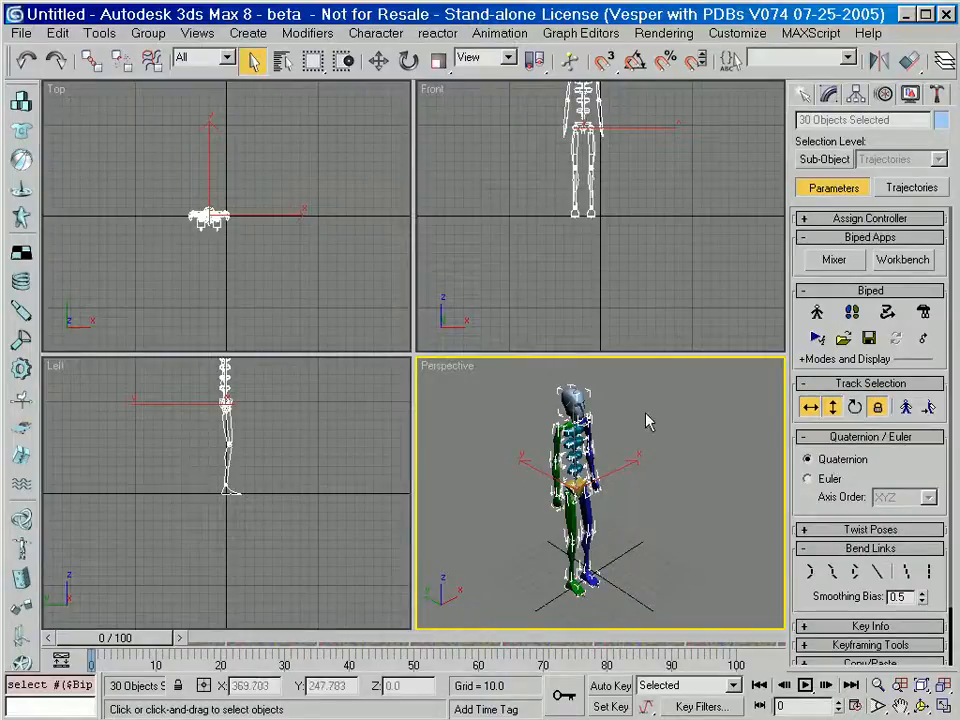
left_click(826, 481)
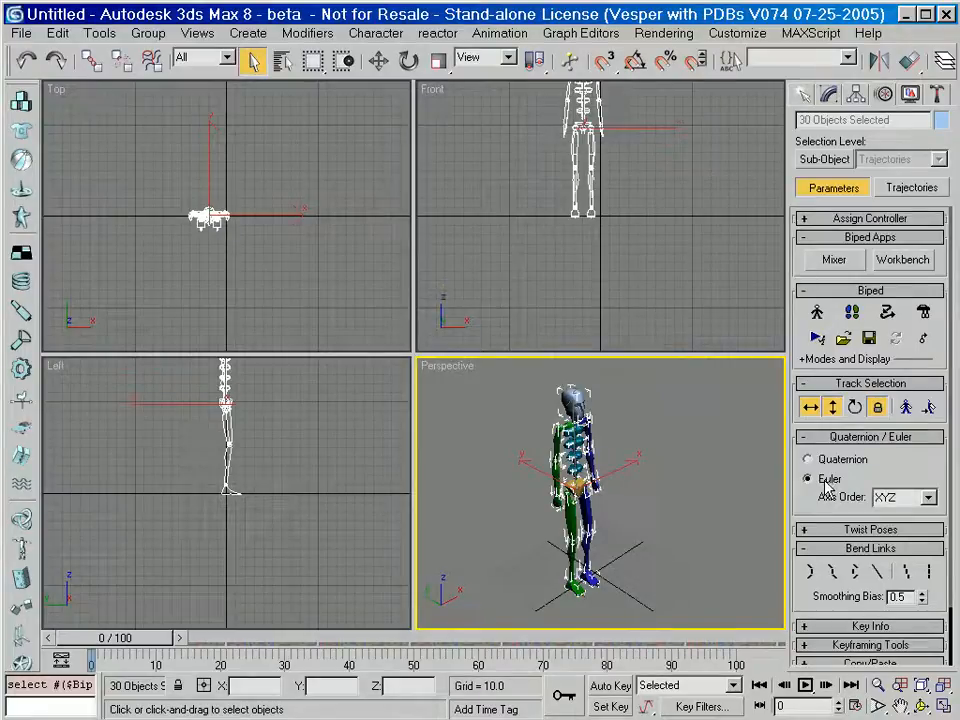
Select the biped's body vertical track and turn on Auto Key.
left_click(640, 452)
left_click(306, 444)
key("z")
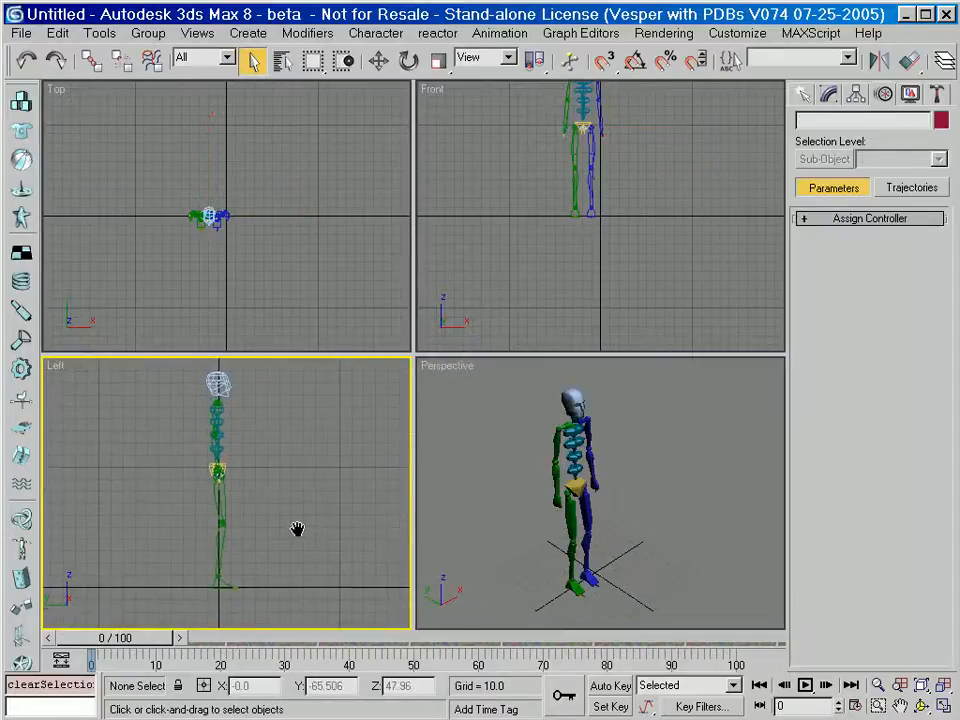
left_click(512, 545)
key("z")
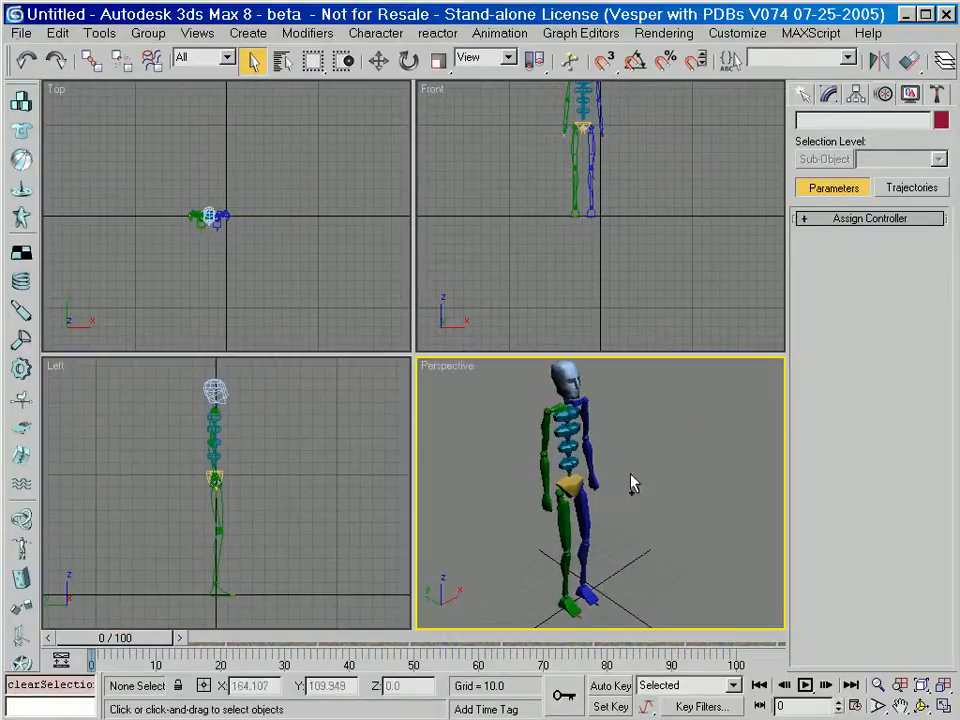
left_click(576, 483)
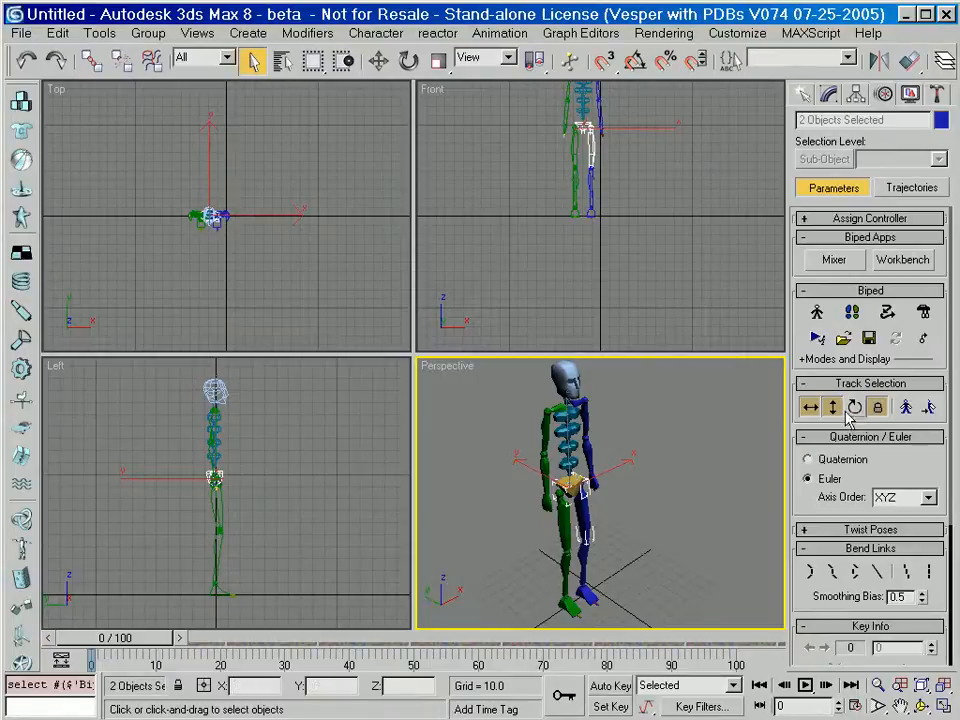
left_click(832, 408)
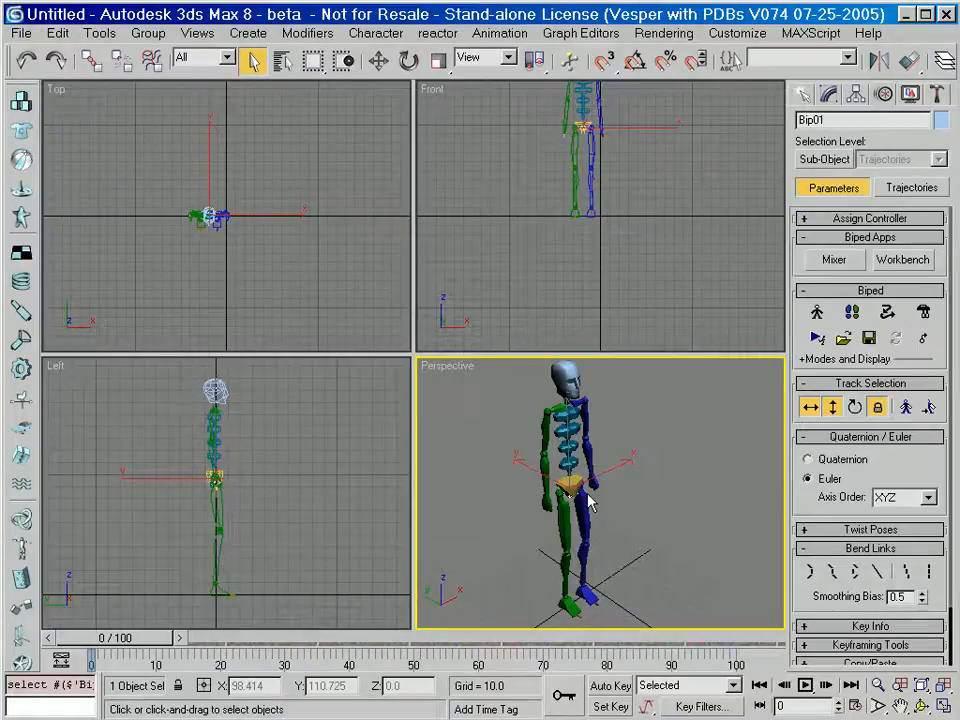
key("n")
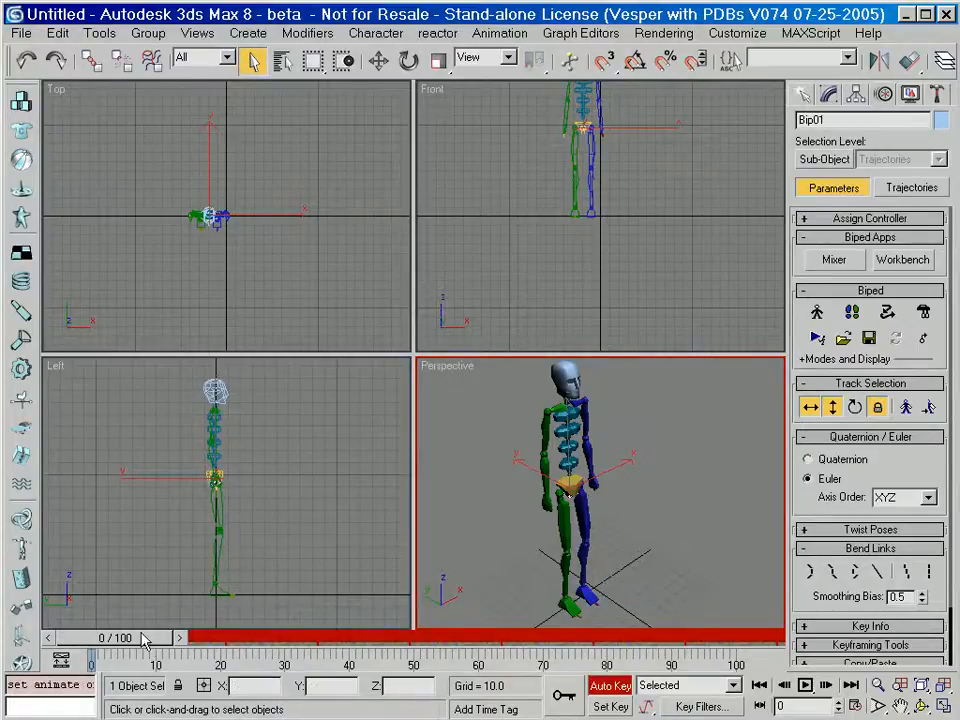
Move the whole biped forward about 100 units at frame 20 and key its starting position at frame 0.
left_click_drag(148, 641, 254, 652)
right_click(257, 437)
right_click(261, 447)
left_click(279, 456)
left_click_drag(258, 478, 378, 490)
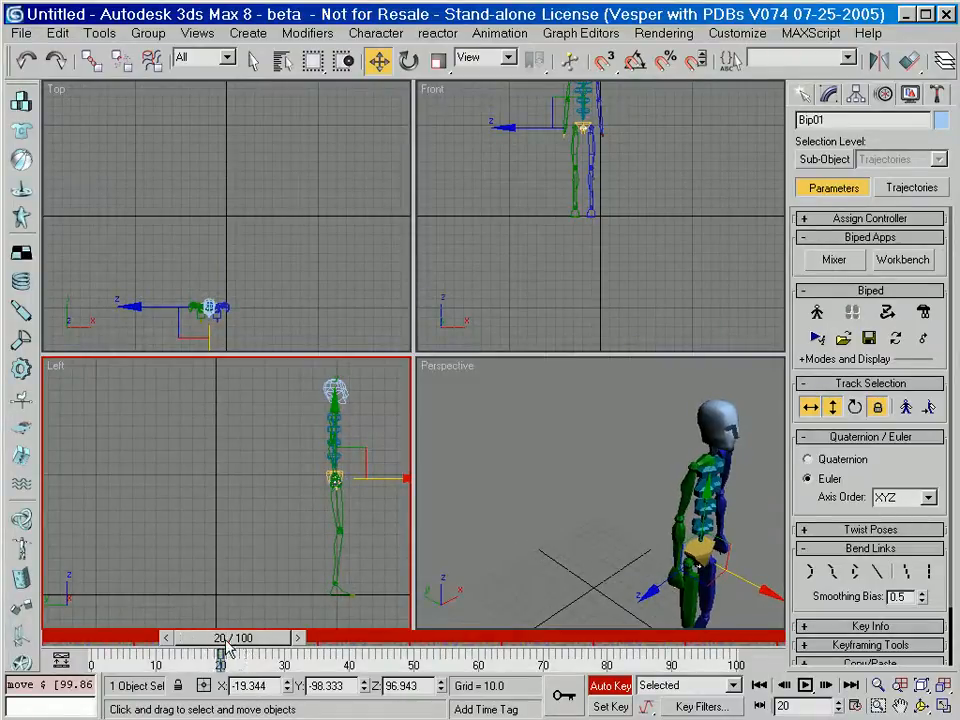
left_click_drag(205, 645, 80, 640)
left_click_drag(392, 476, 265, 470)
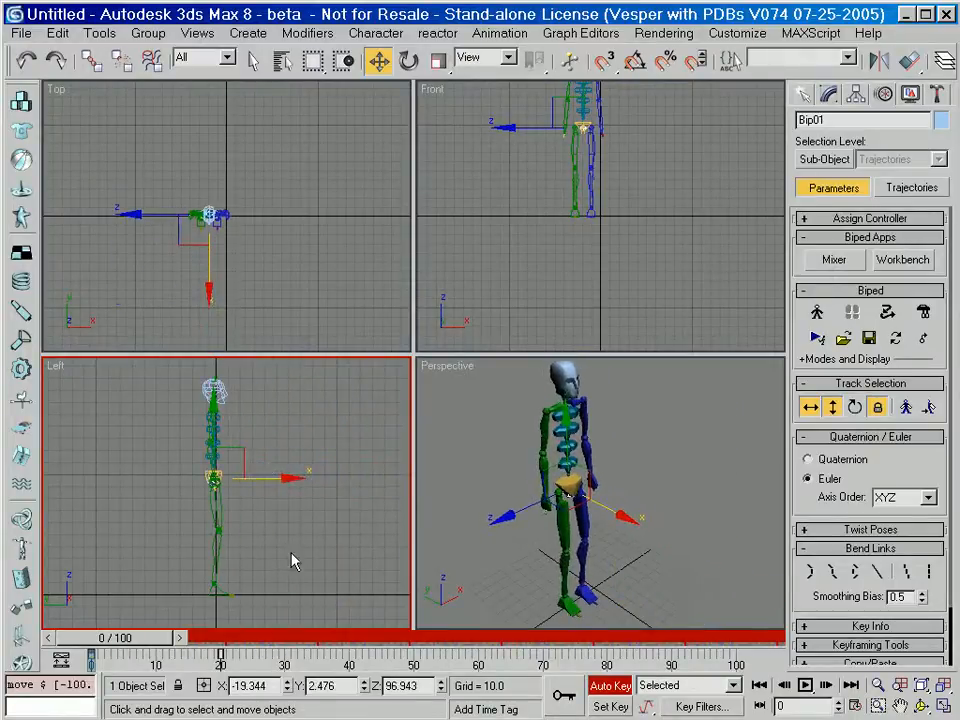
Set planted keys on the right foot and the left foot at frame 0.
left_click(565, 603)
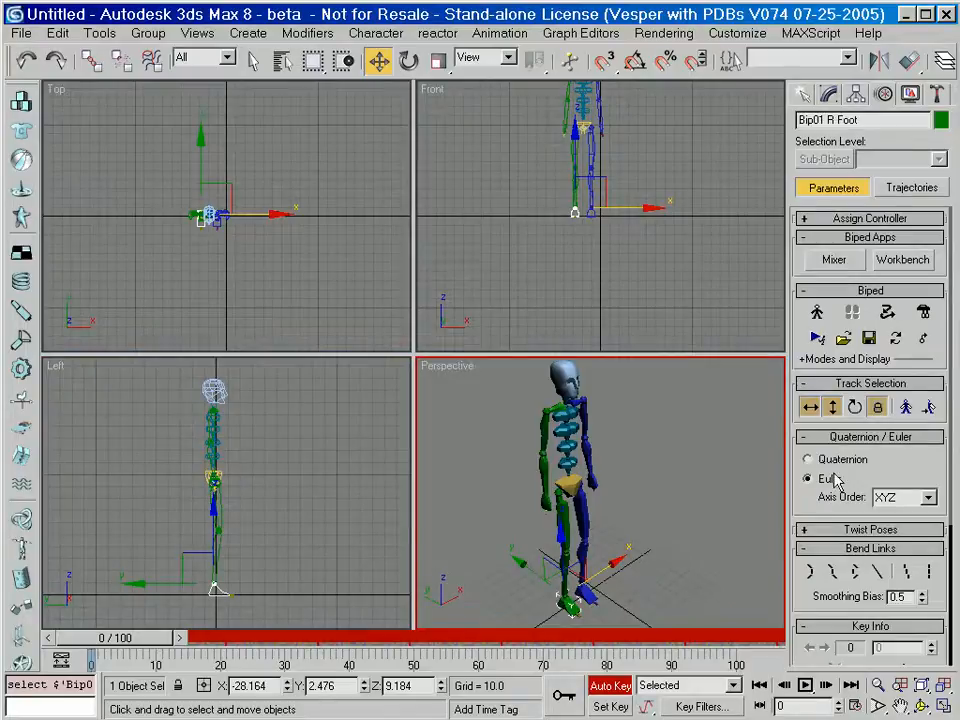
left_click_drag(812, 508, 810, 305)
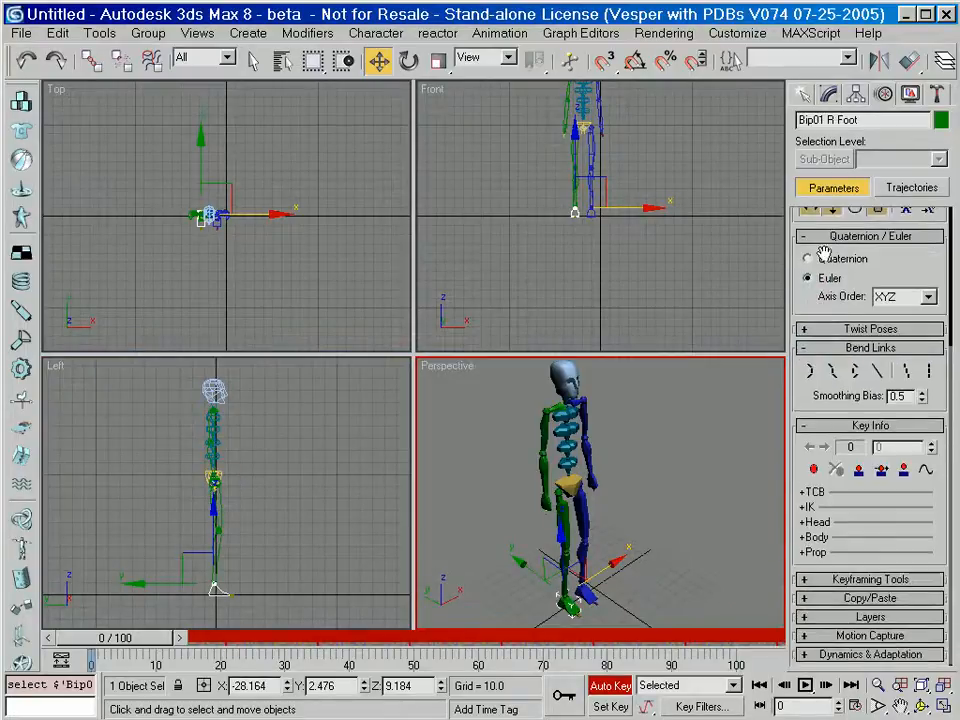
left_click(859, 476)
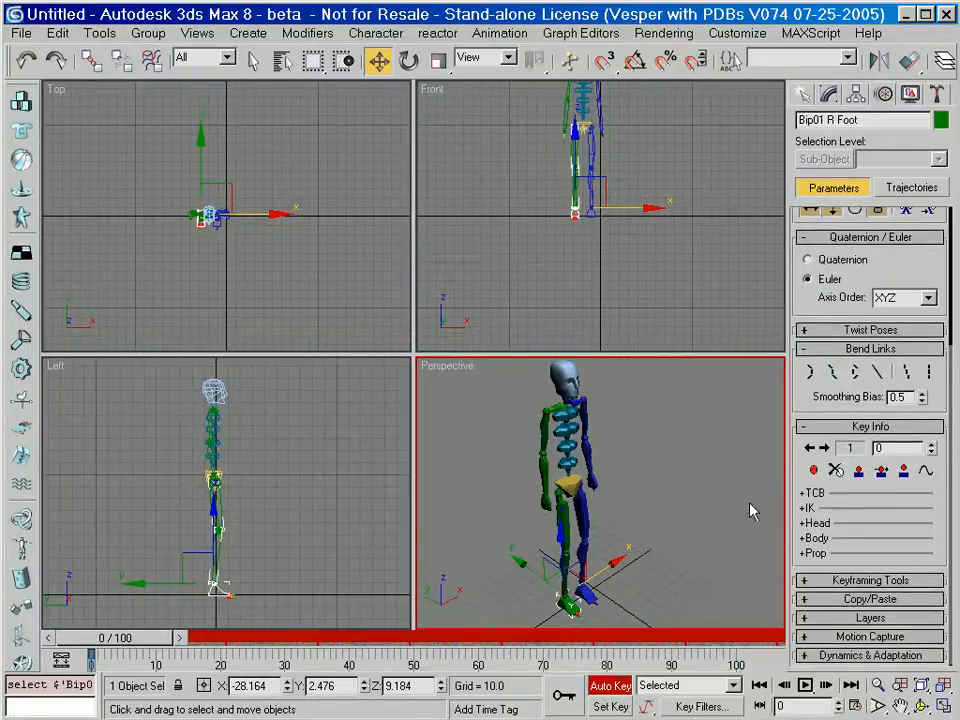
left_click(594, 598)
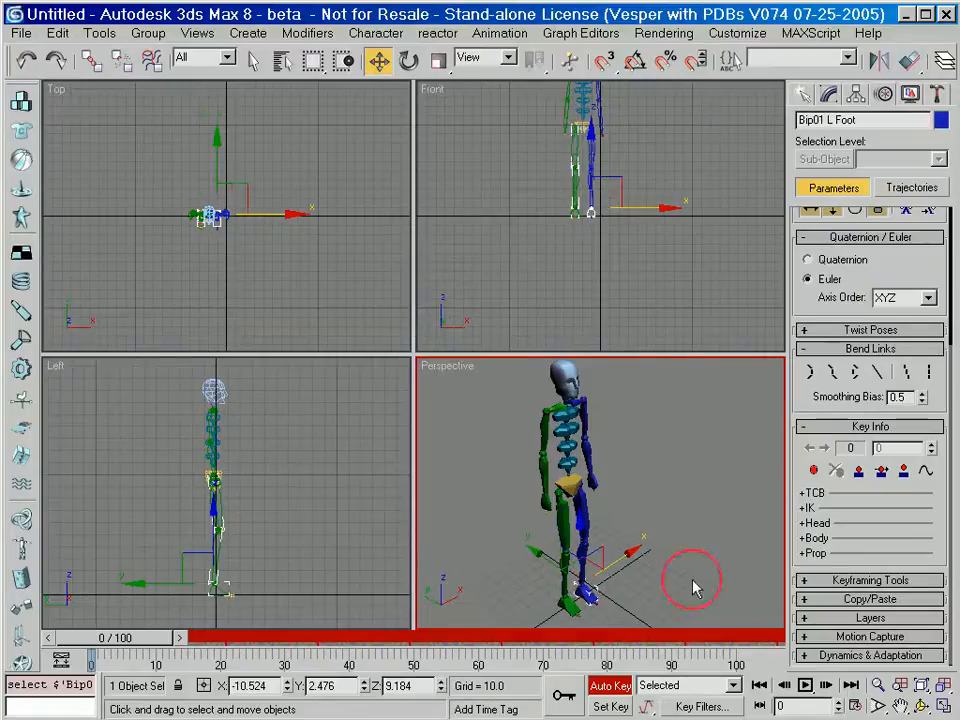
left_click(859, 476)
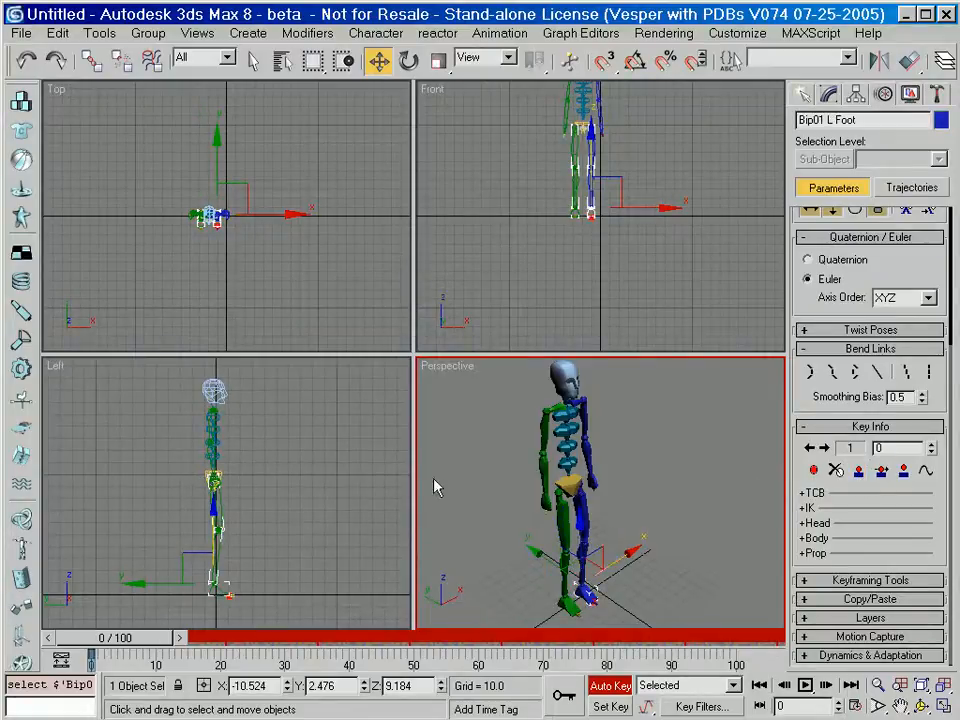
Lower the biped's body to about Z 89 at frame 0 and about Z 88 at frame 20.
left_click_drag(792, 374, 803, 572)
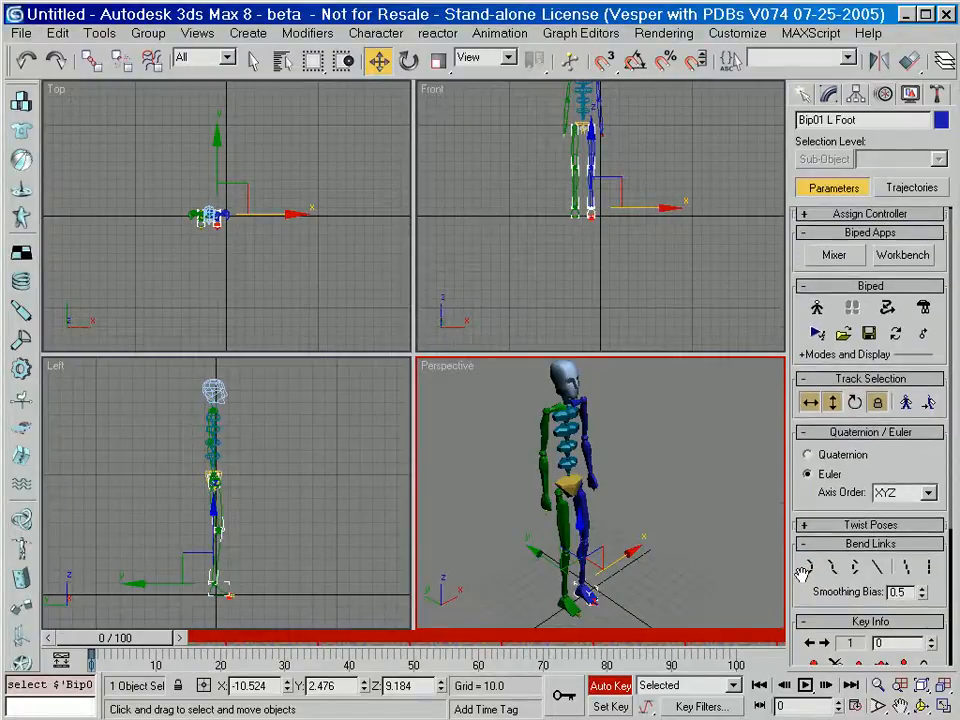
left_click(833, 402)
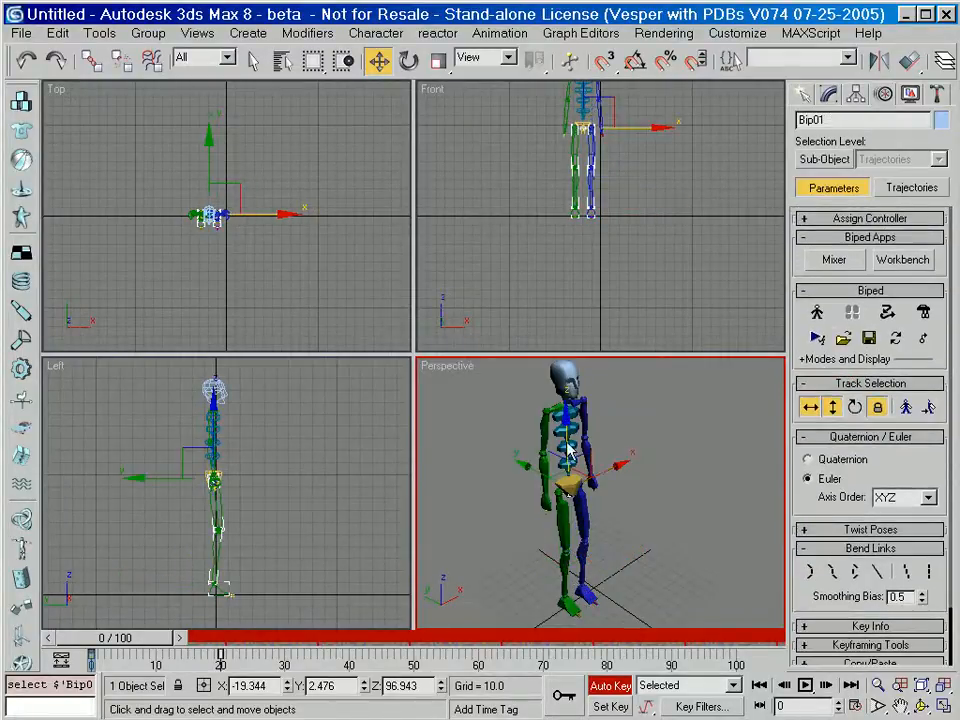
left_click(216, 428)
left_click_drag(215, 424, 213, 432)
left_click_drag(158, 643, 283, 657)
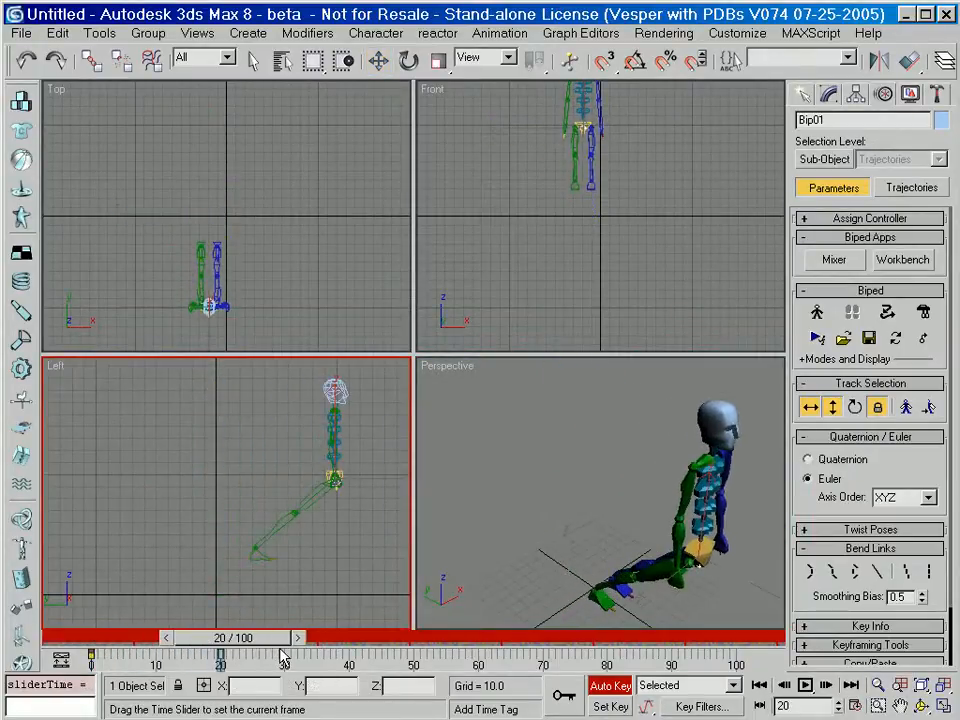
key("w")
left_click_drag(333, 420, 333, 430)
left_click_drag(240, 638, 90, 630)
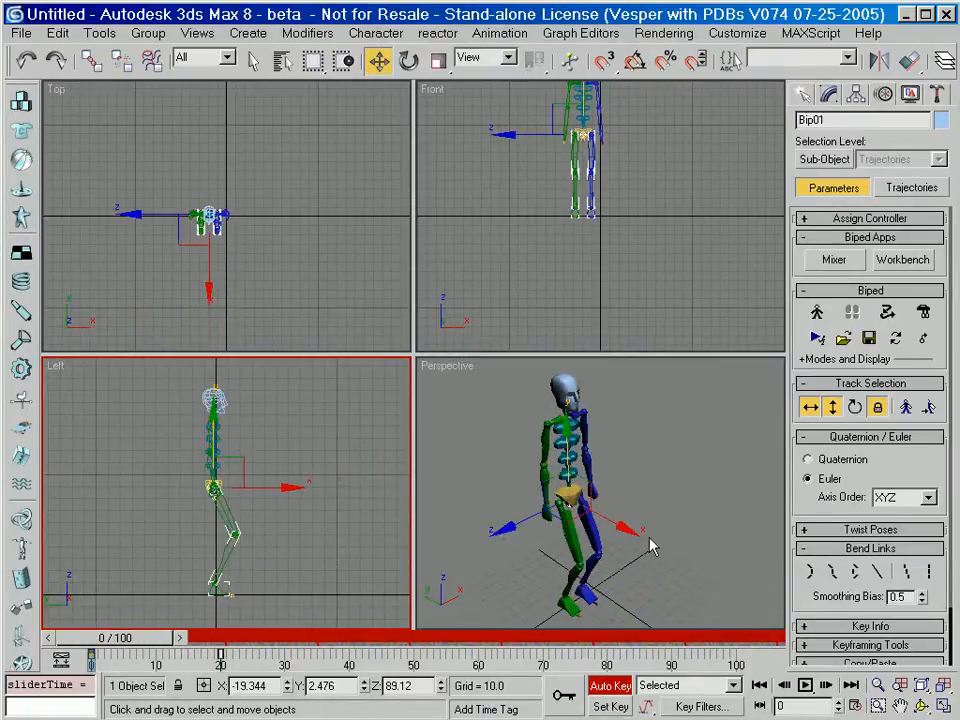
Pose a stride at frame 0 with the right foot back at about Y 38 and the left foot forward.
scroll(276, 553, "up", 2)
middle_click_drag(268, 552, 305, 517)
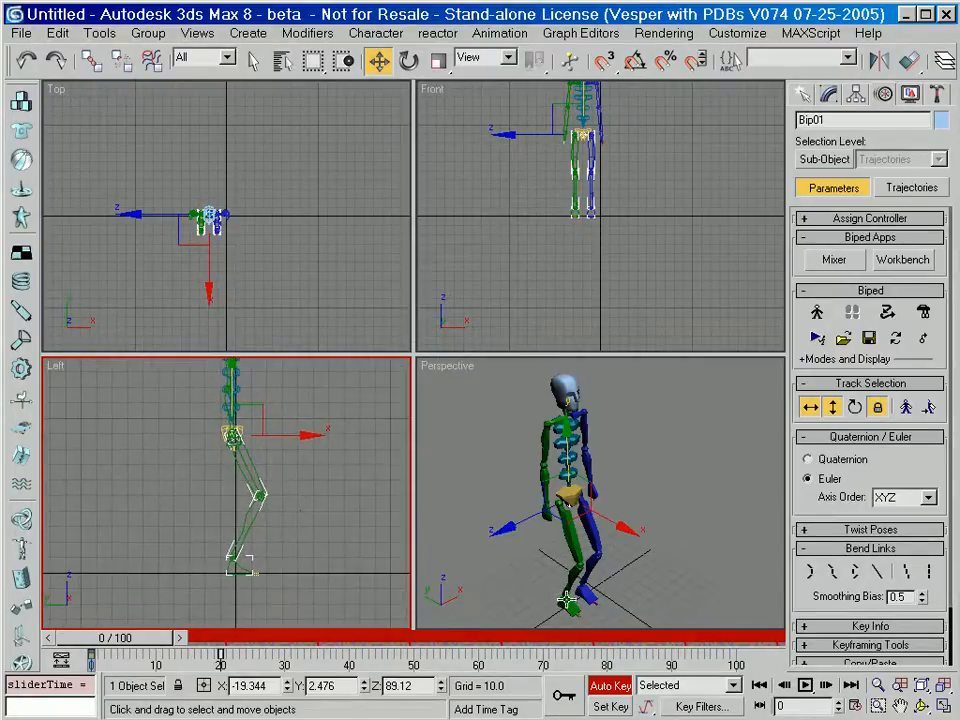
left_click(566, 604)
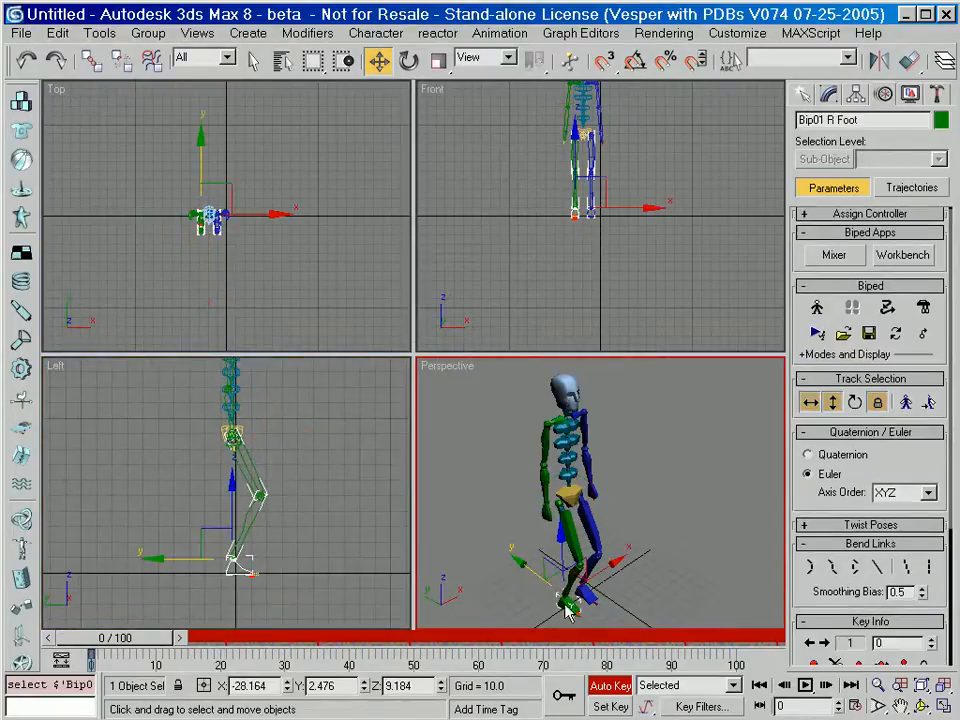
right_click(180, 560)
left_click_drag(284, 558, 333, 557)
left_click(231, 565)
Key the right foot swung forward in mid-step at frame 10.
left_click_drag(141, 641, 260, 652)
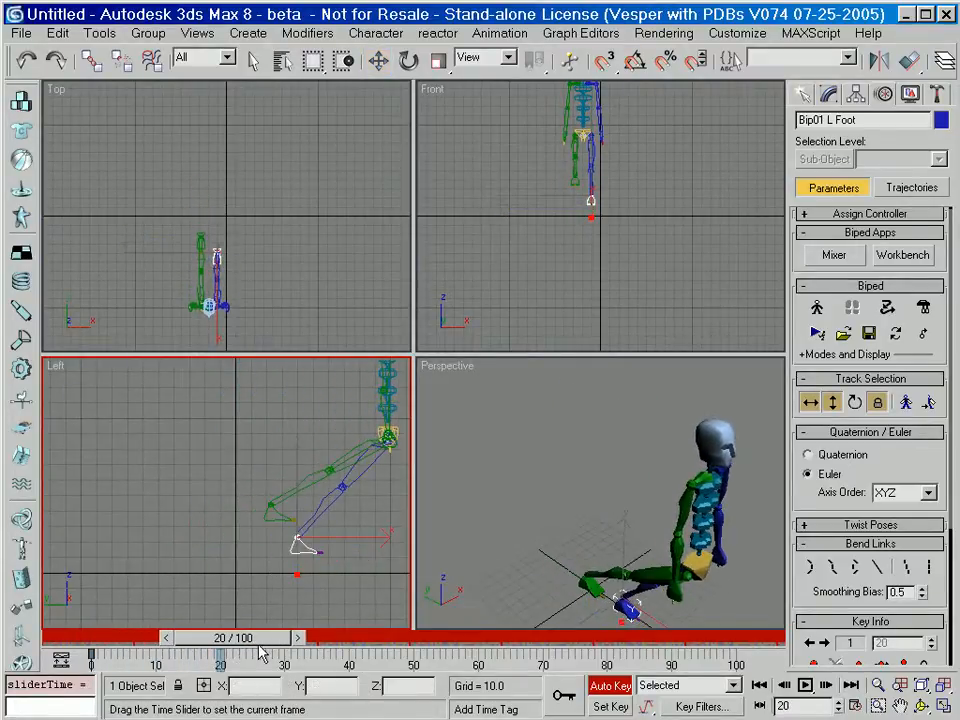
key("w")
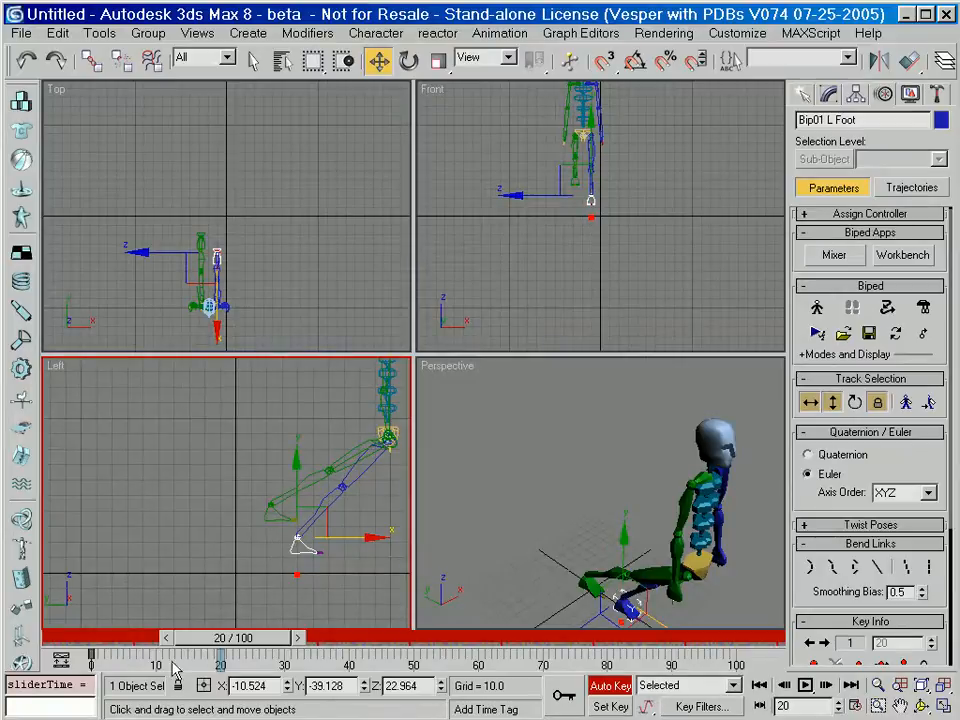
left_click_drag(226, 651, 174, 641)
left_click(208, 535)
left_click_drag(237, 505, 309, 502)
Place the right foot on the ground ahead of the body at frame 20, at about Y -133.
left_click_drag(171, 644, 236, 643)
middle_click_drag(346, 507, 161, 515)
left_click_drag(130, 507, 283, 539)
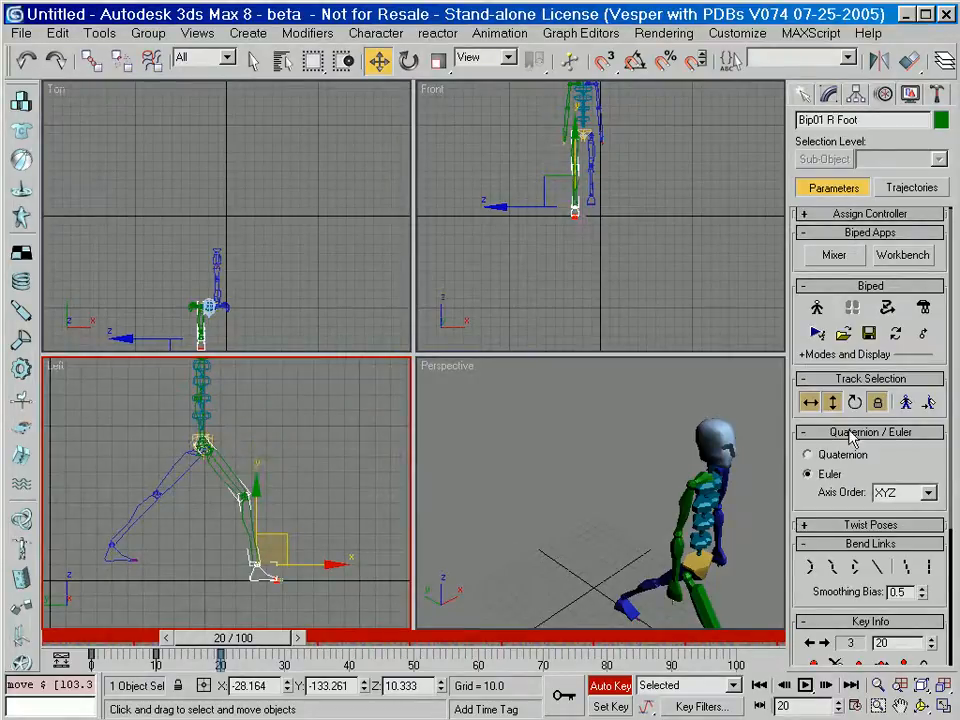
Move the body down and back at frame 20 to about Y -80 and Z 76.
left_click(830, 402)
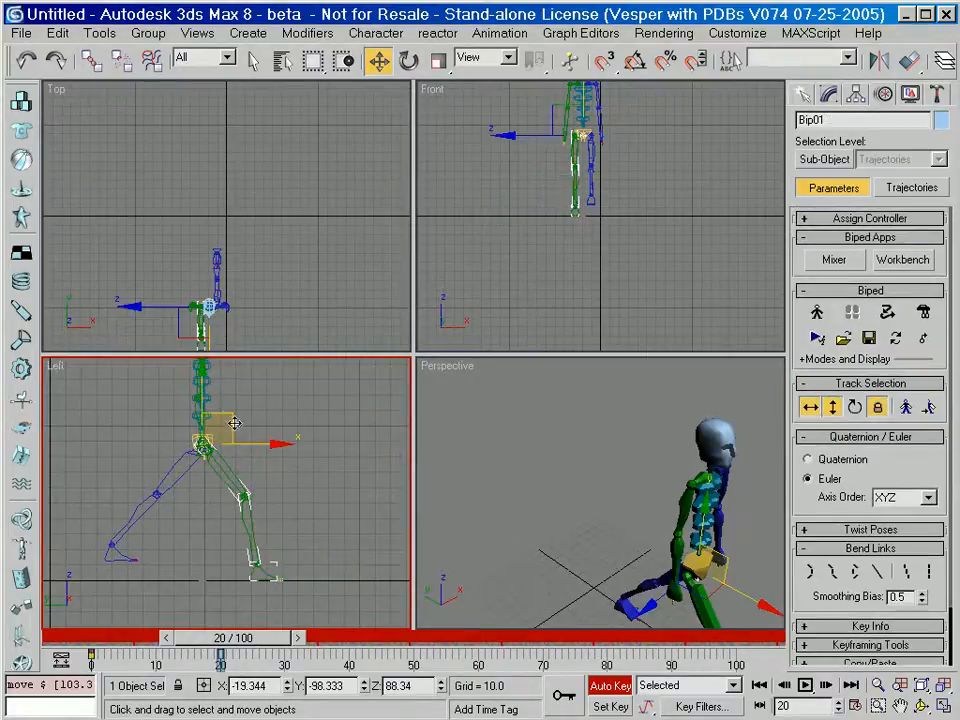
left_click_drag(203, 393, 197, 442)
left_click_drag(261, 488, 199, 437)
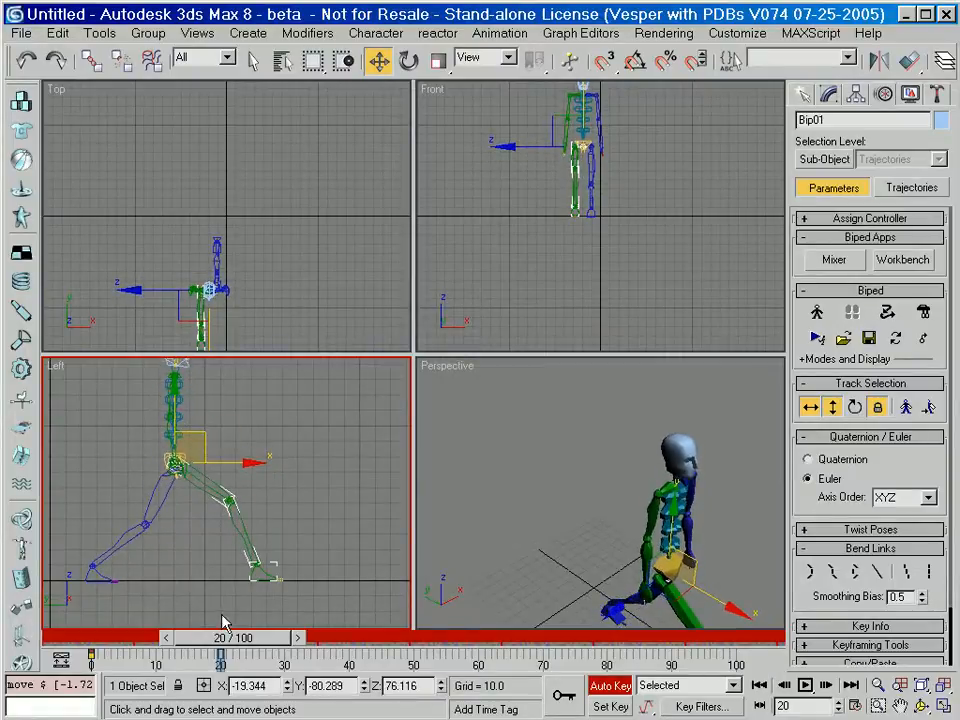
Scrub the animation back to frame 0 and turn off Auto Key.
left_click_drag(250, 647, 122, 640)
key("w")
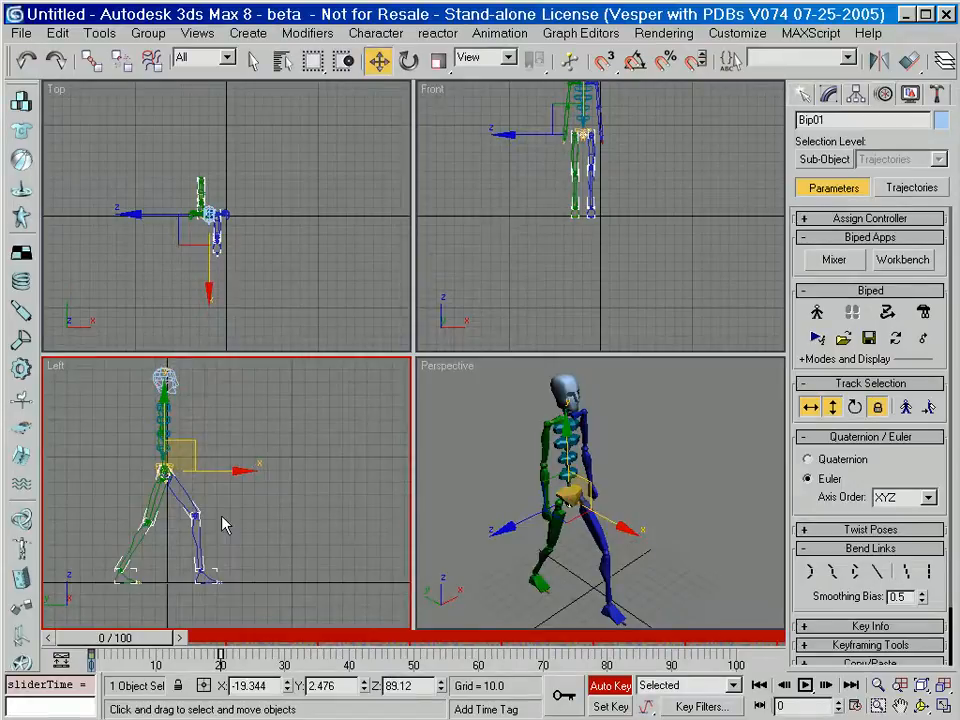
left_click(611, 686)
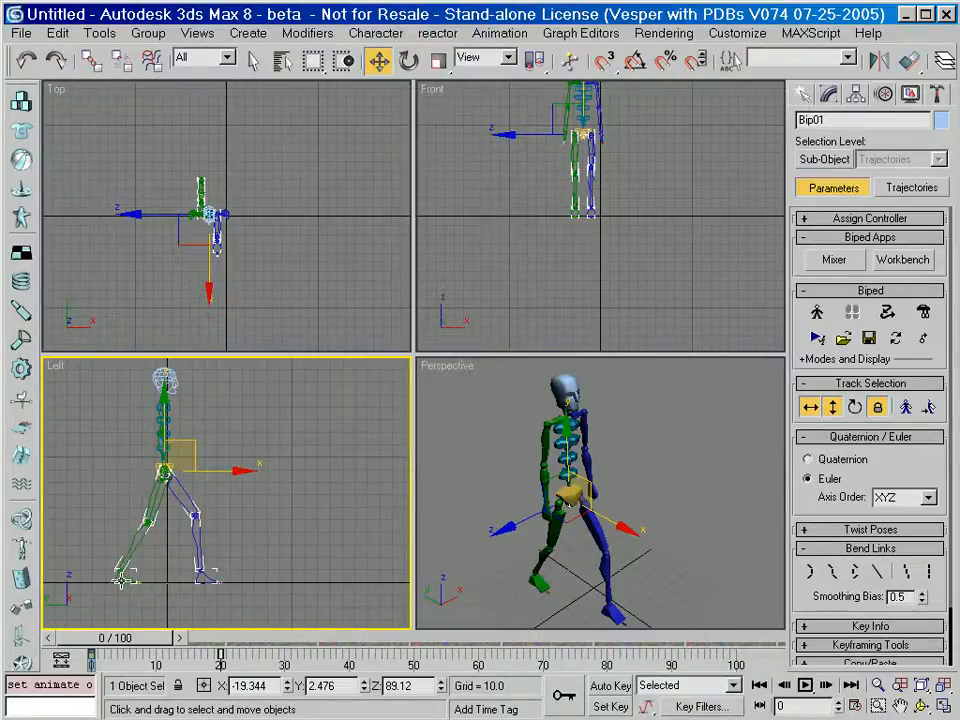
Open the Curve Editor for the biped's right foot.
left_click(122, 583)
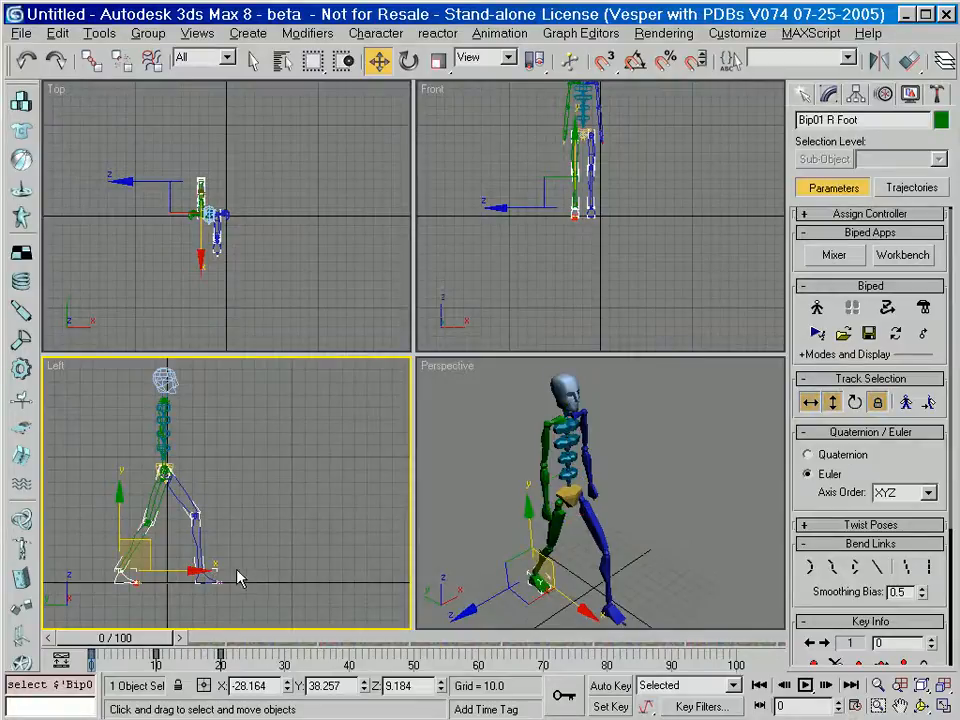
scroll(240, 555, "up", 2)
middle_click_drag(240, 553, 289, 549)
right_click(248, 458)
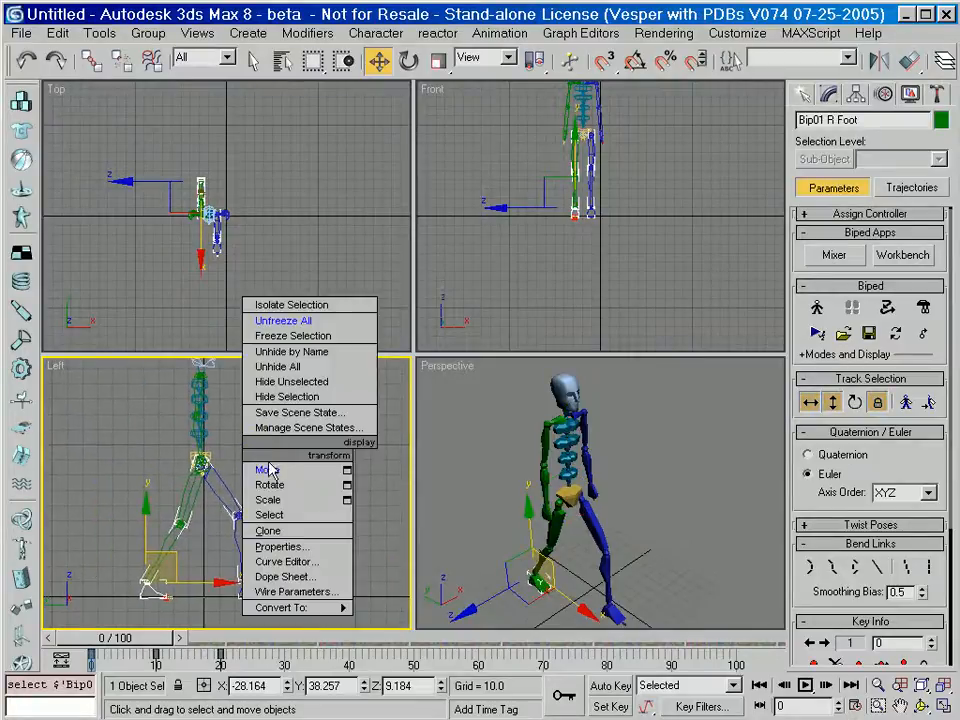
left_click(318, 566)
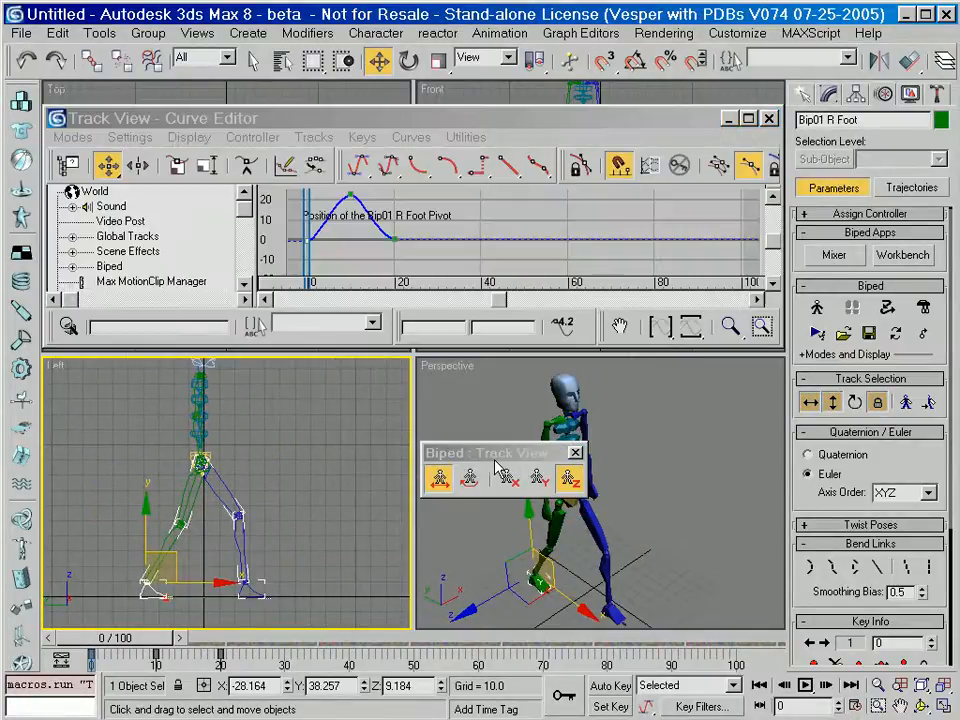
Dock the floating Biped Track View toolbar inside the Curve Editor, below its existing controls.
left_click_drag(506, 460, 472, 389)
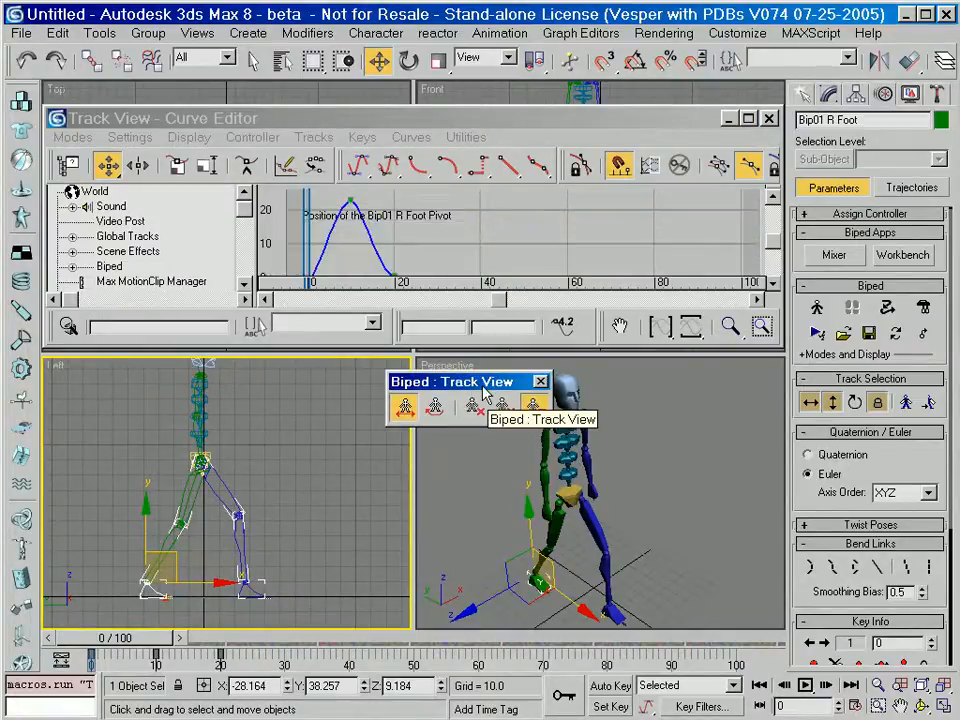
left_click_drag(700, 180, 566, 172)
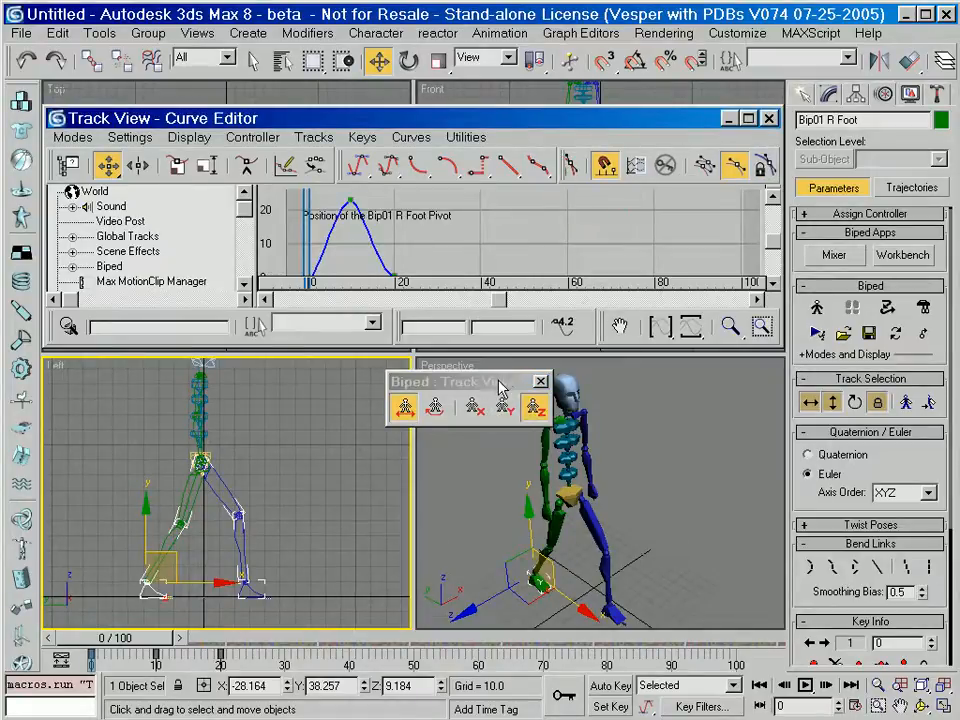
left_click_drag(500, 388, 358, 288)
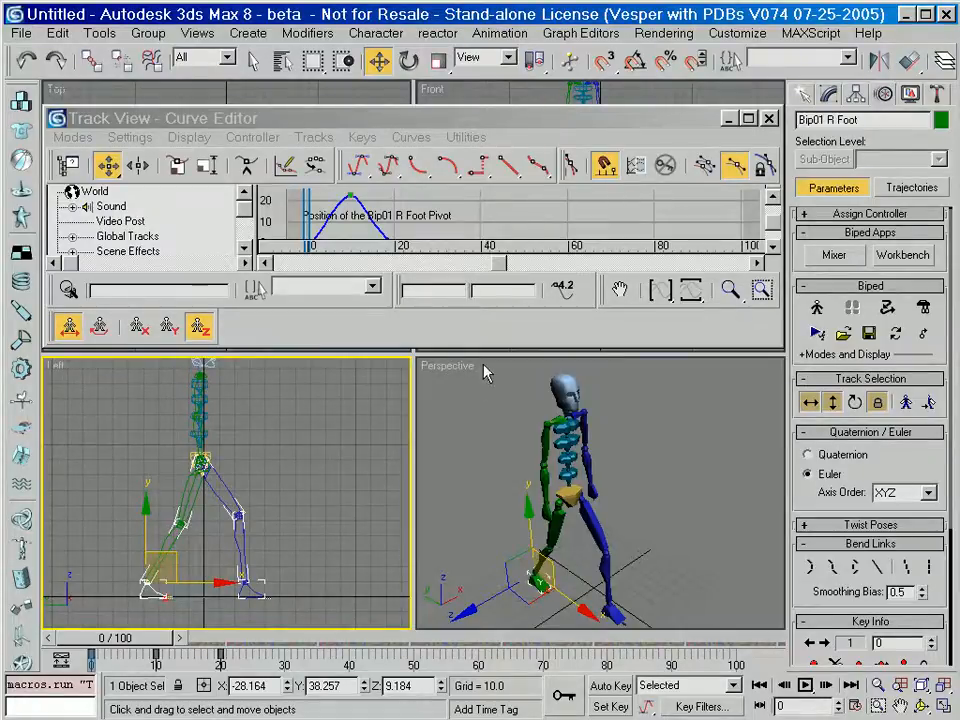
Enlarge the Curve Editor, show the right foot's X and Y position curves alongside Z, and fit all the curves in the graph.
left_click_drag(483, 347, 483, 440)
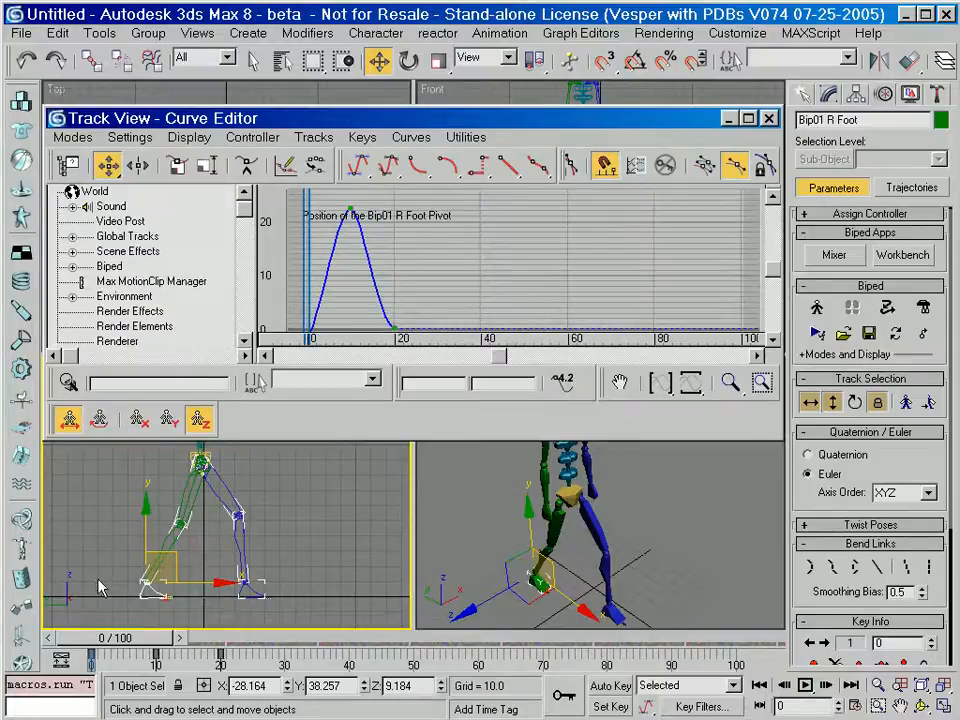
middle_click_drag(498, 285, 317, 364, "ctrl+alt")
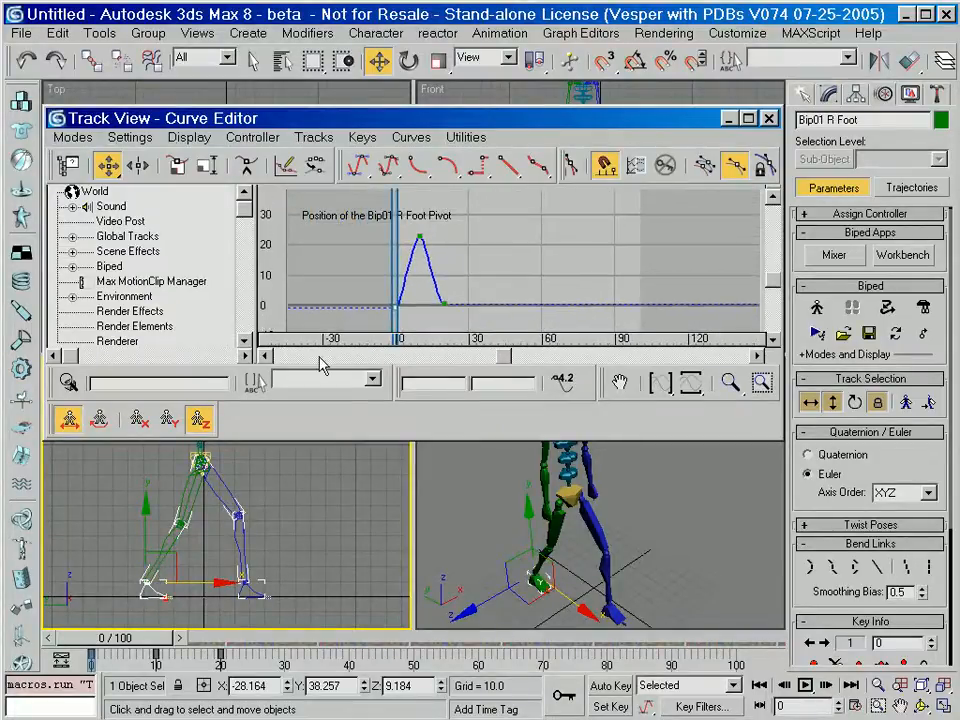
left_click(170, 420)
left_click(139, 421)
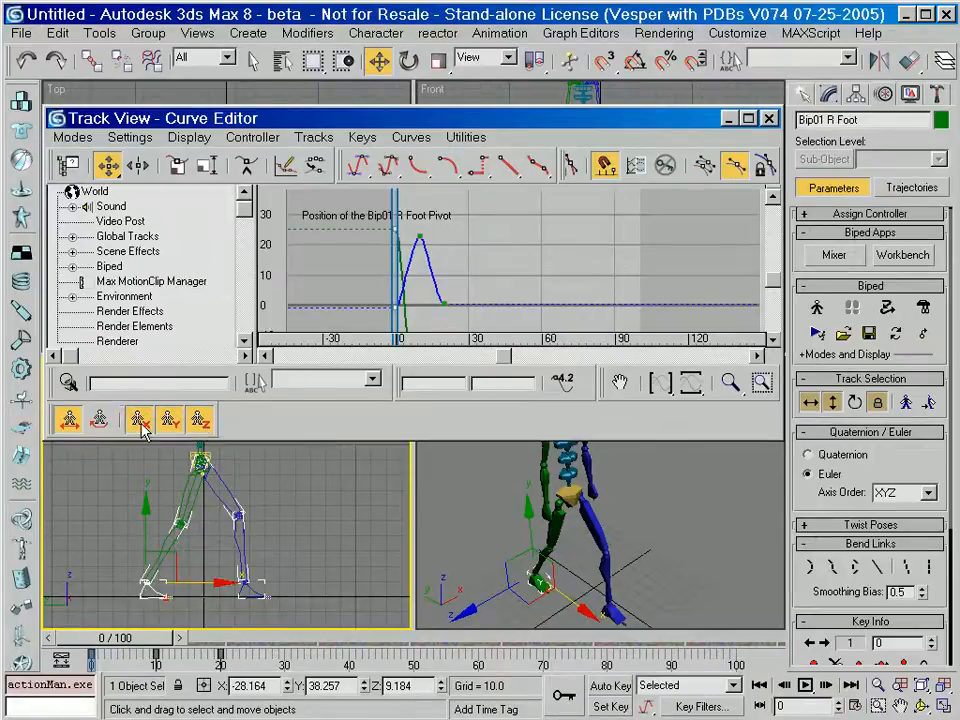
middle_click_drag(481, 267, 430, 262, "ctrl+alt")
left_click(689, 386)
left_click(656, 387)
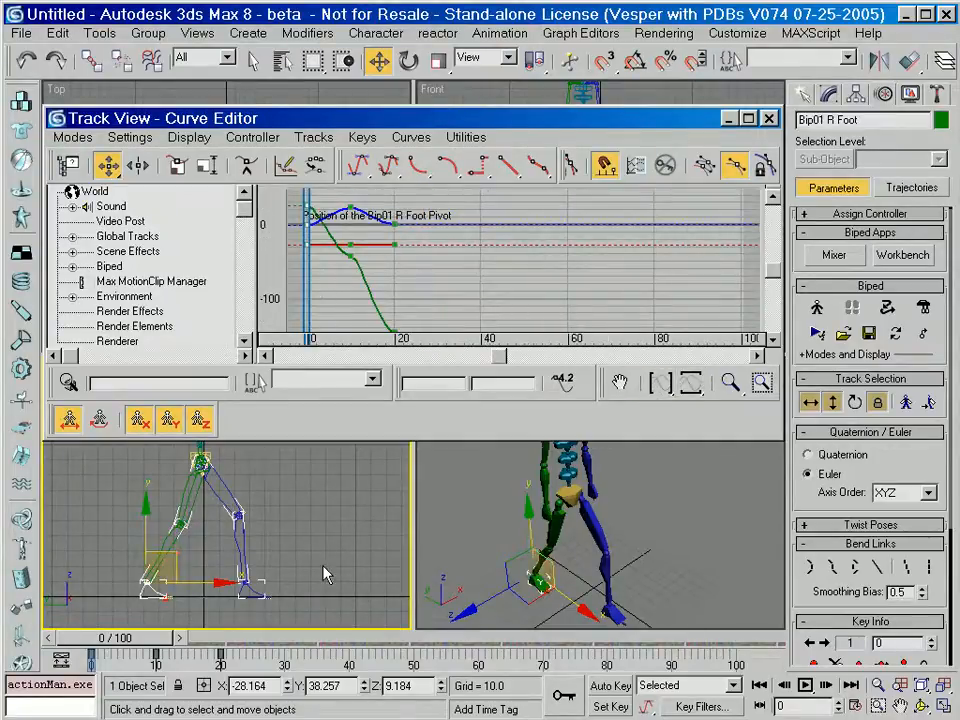
Play back the step animation, stop it, and scrub to frame 15 to check the right foot's motion.
left_click(806, 686)
left_click(806, 686)
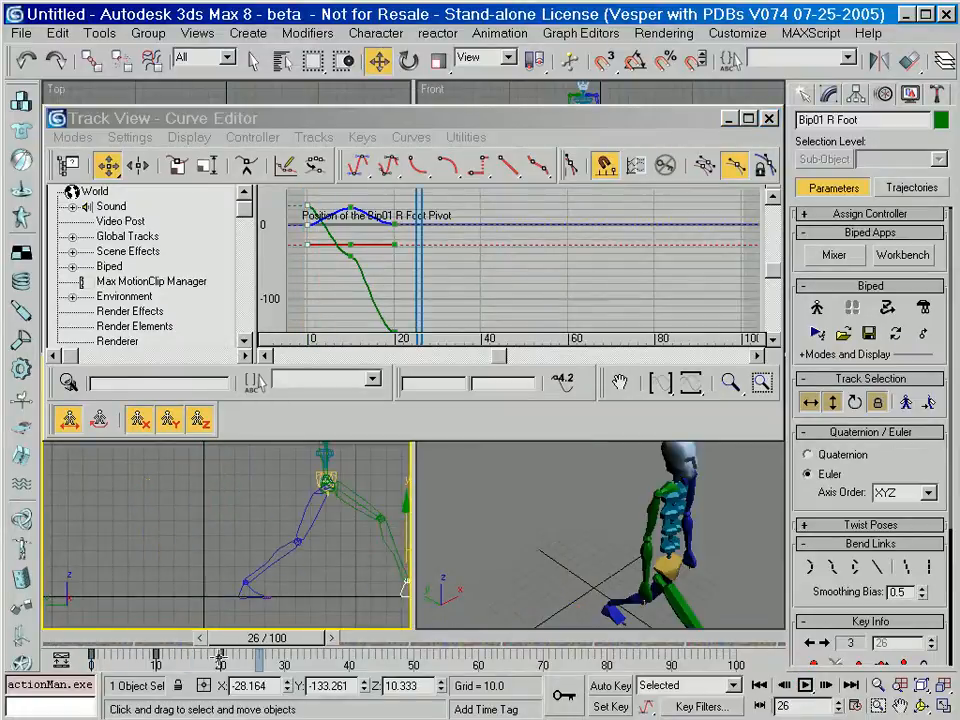
mouse_move(276, 641)
left_mouse_down()
mouse_move(105, 645)
mouse_move(211, 652)
left_mouse_up()
key("w")
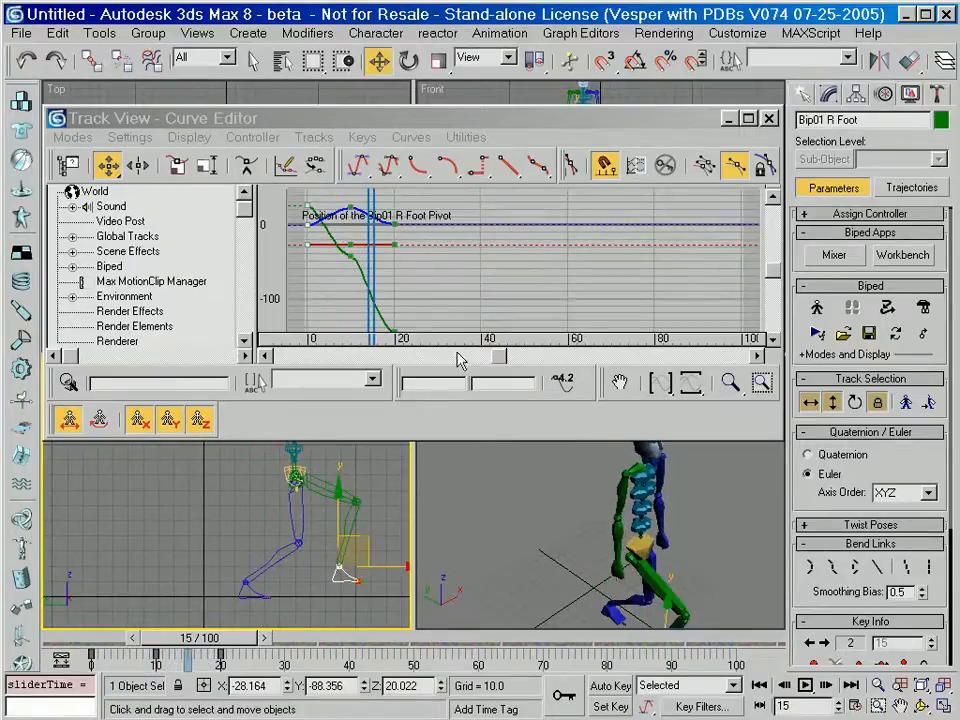
Steepen both tangent handles of the Y position key at frame 10 to smooth the curve's slope, and scrub to frame 10.
left_click(352, 257)
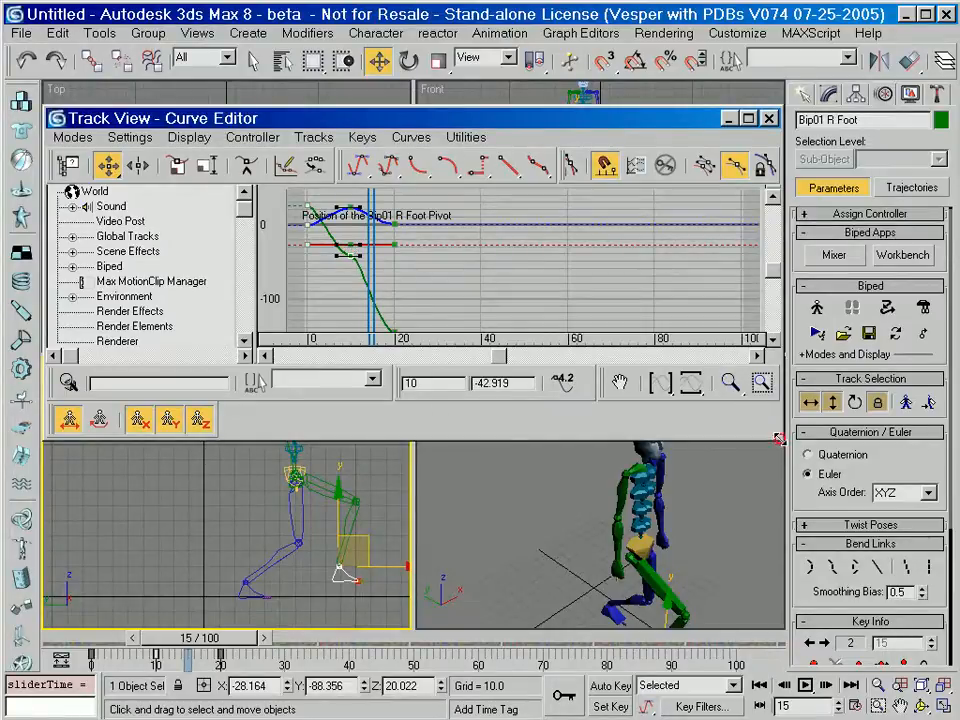
left_click_drag(845, 474, 878, 490)
scroll(357, 281, "up", 4)
middle_click_drag(322, 289, 612, 314)
scroll(558, 256, "up", 5)
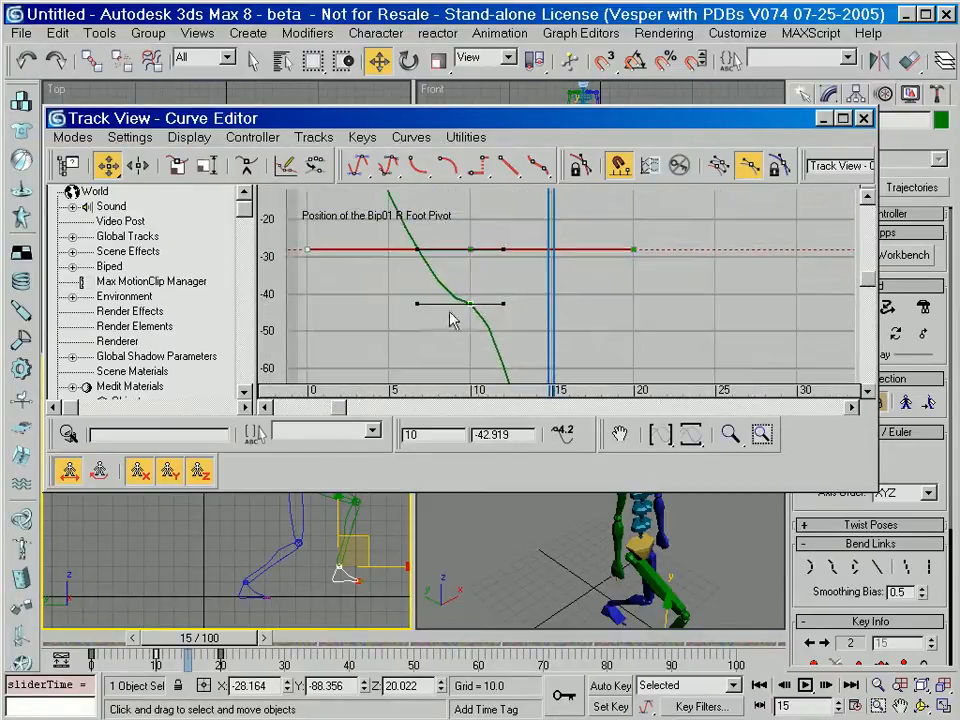
left_click_drag(416, 304, 451, 272)
left_click_drag(504, 363, 489, 361)
left_click_drag(213, 650, 197, 665)
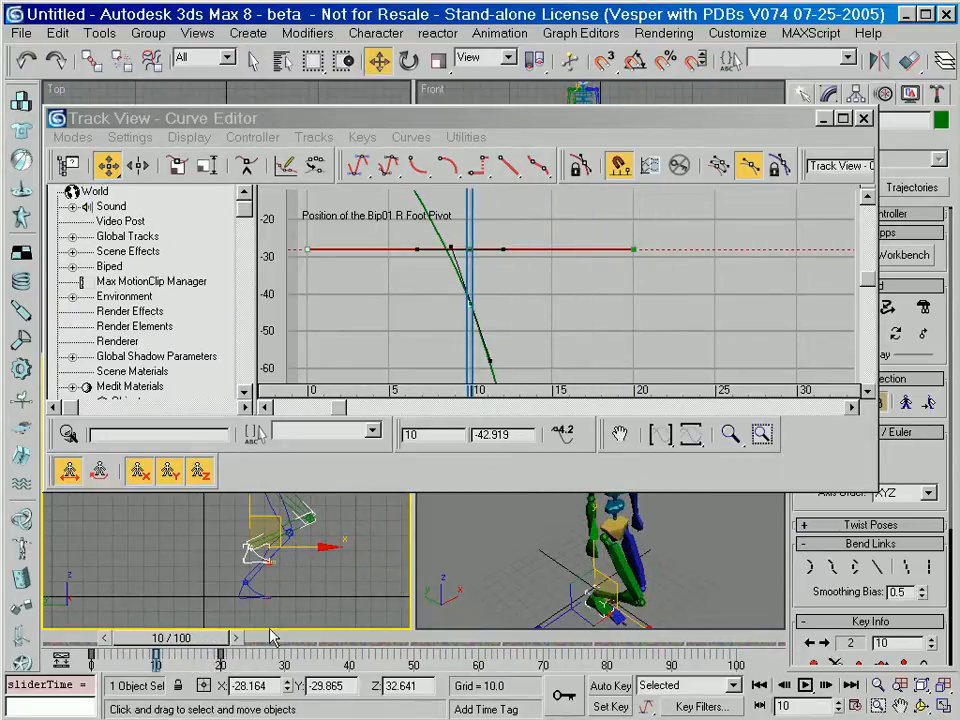
Lower the right foot's Z position key at frame 10 to about 15.8.
middle_click_drag(538, 266, 468, 334, "ctrl+alt")
mouse_move(515, 277)
middle_mouse_down()
mouse_move(478, 346)
mouse_move(510, 281)
middle_mouse_up()
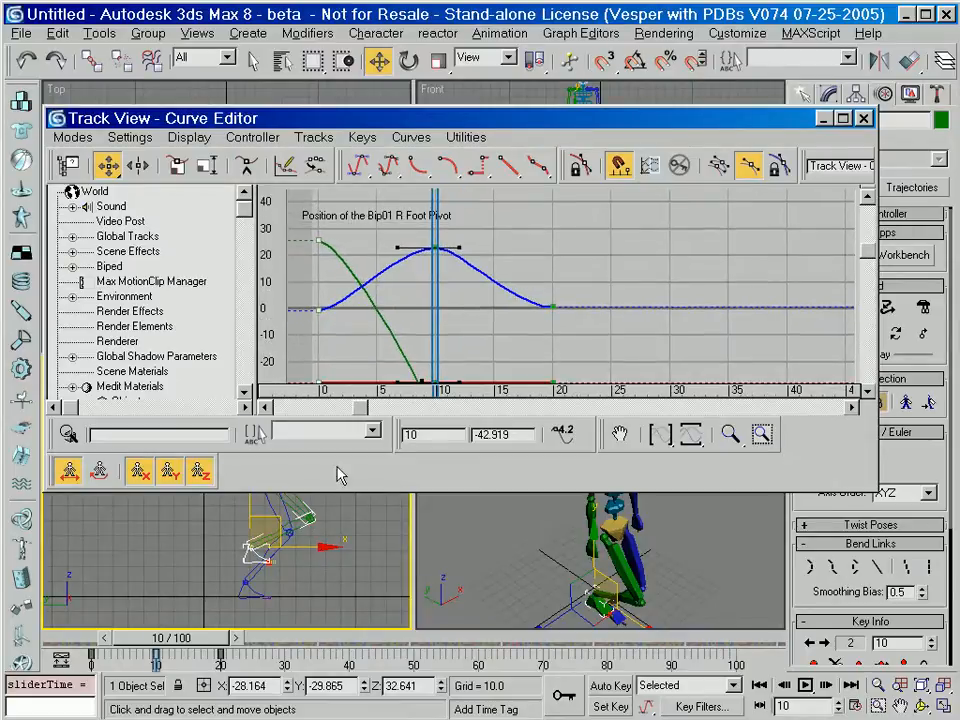
left_click(432, 246)
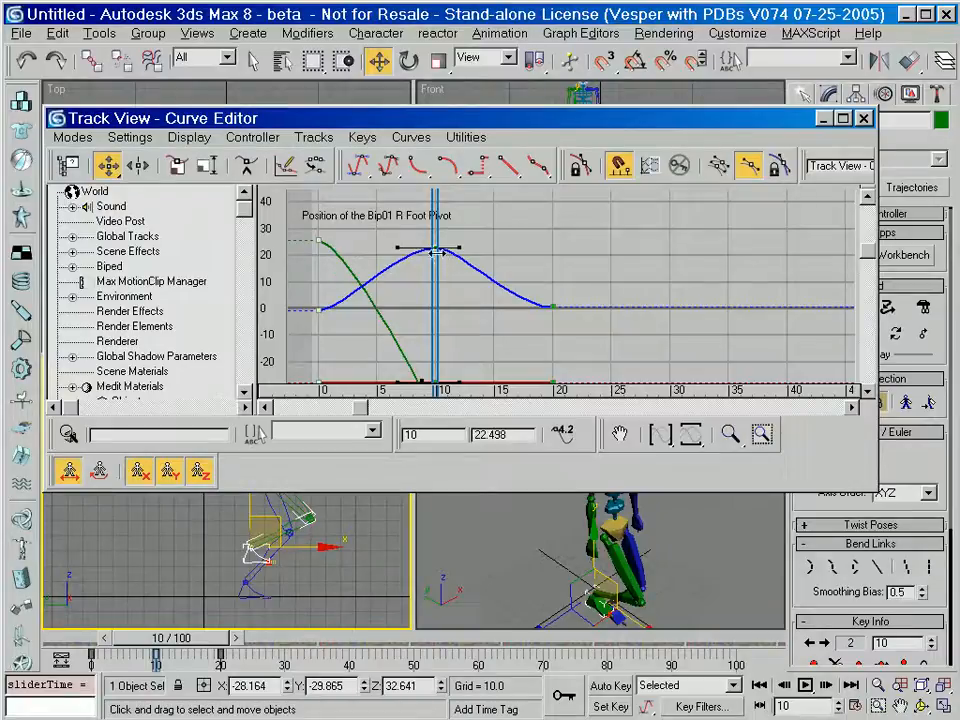
left_click_drag(432, 246, 481, 263)
middle_click_drag(565, 312, 532, 300, "ctrl+alt")
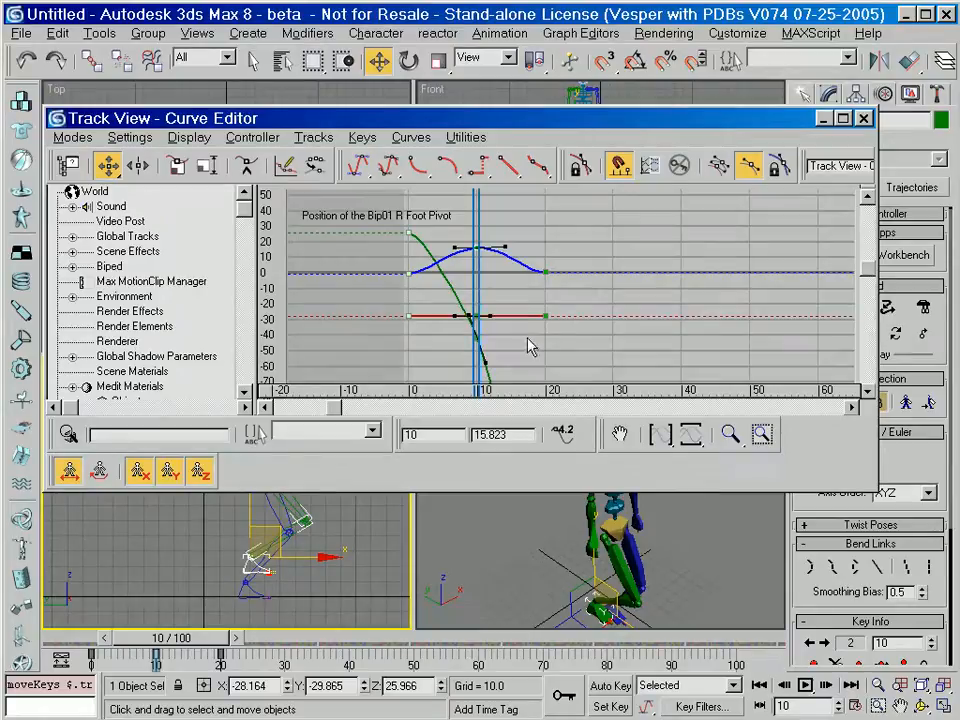
middle_click_drag(526, 346, 467, 320, "ctrl+alt")
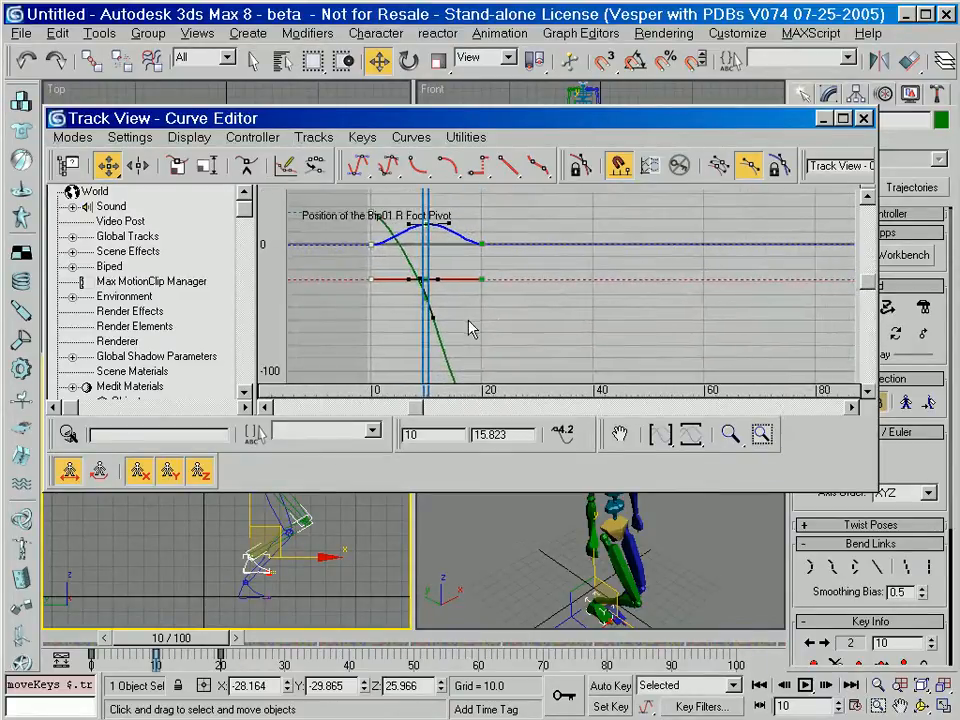